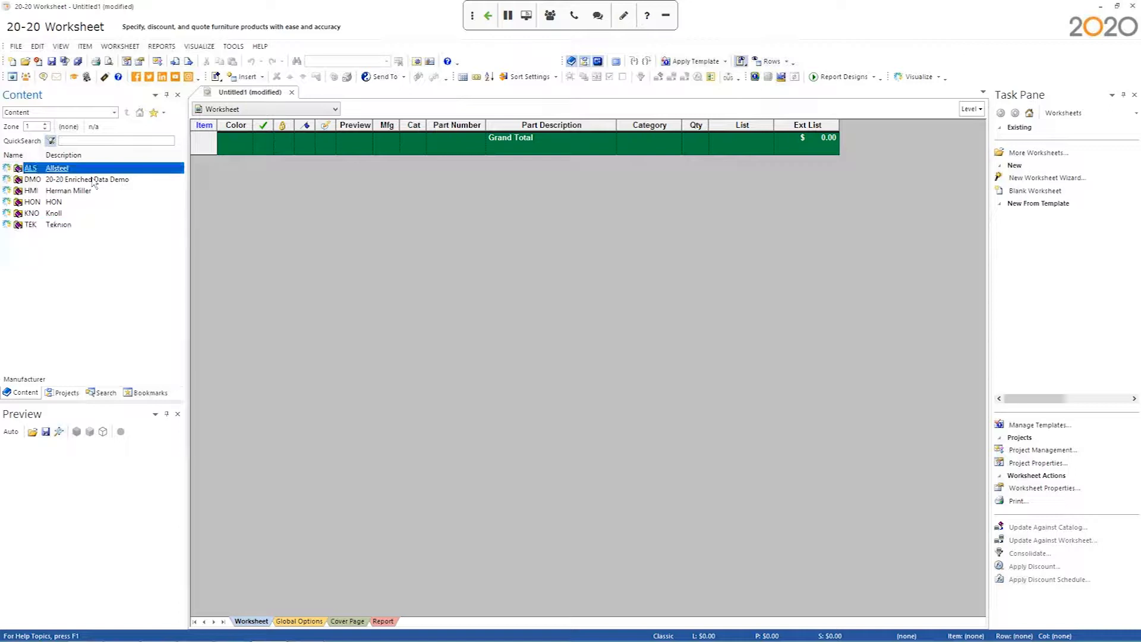
- In the content preferences, move the Teknion manufacturer up three places in the list of available manufacturers
{"action": "left_click", "coordinate": [233, 46]}
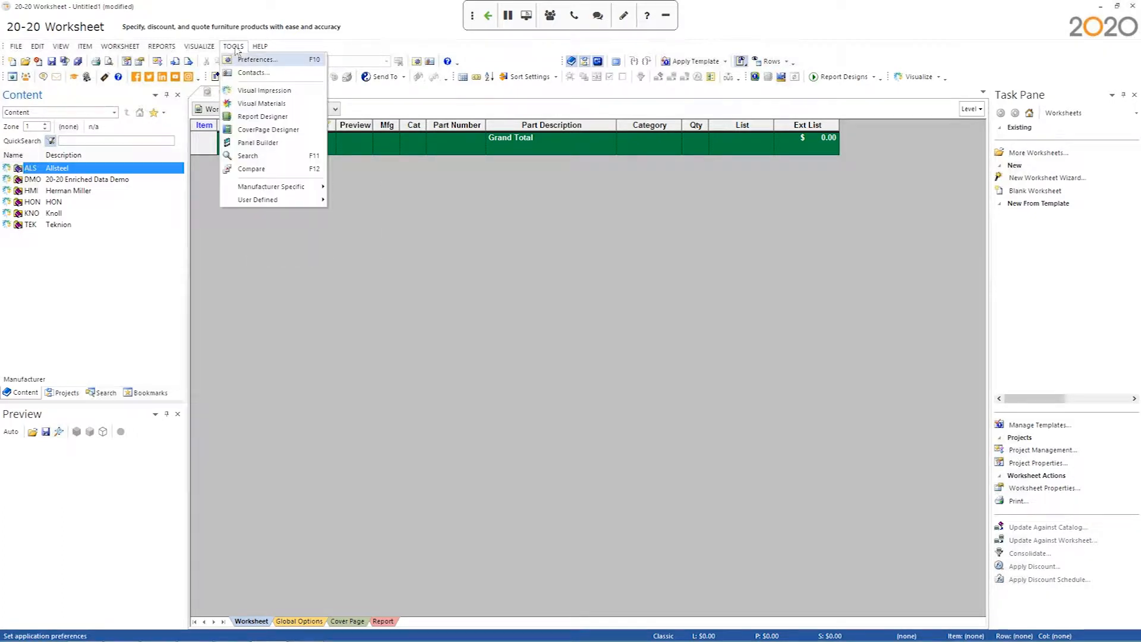
{"action": "left_click", "coordinate": [249, 60]}
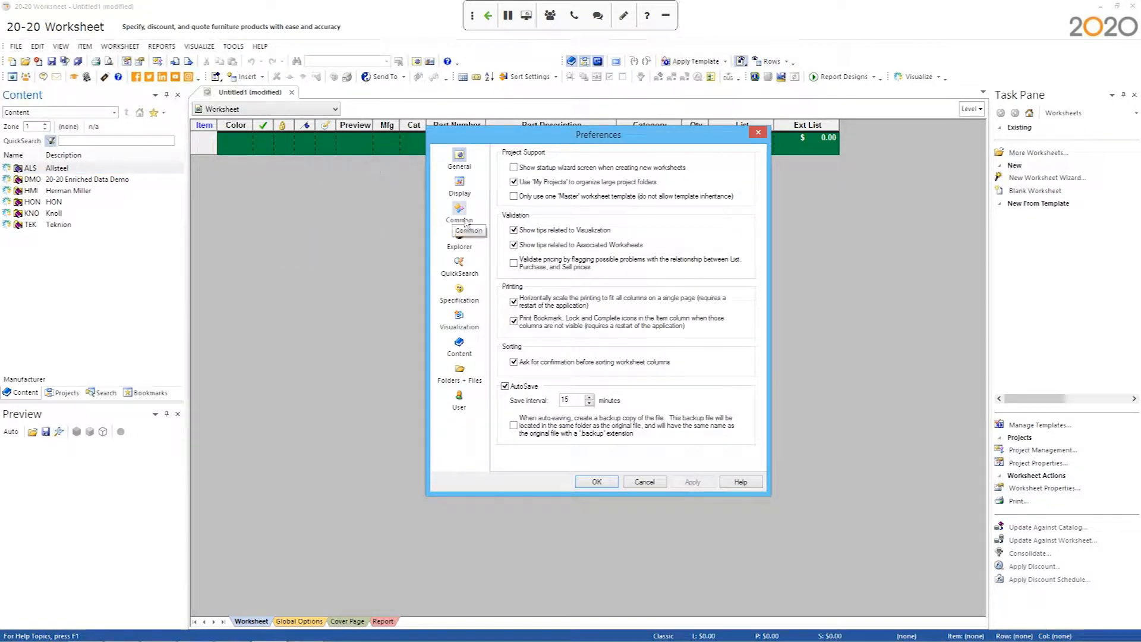
{"action": "left_click", "coordinate": [463, 345]}
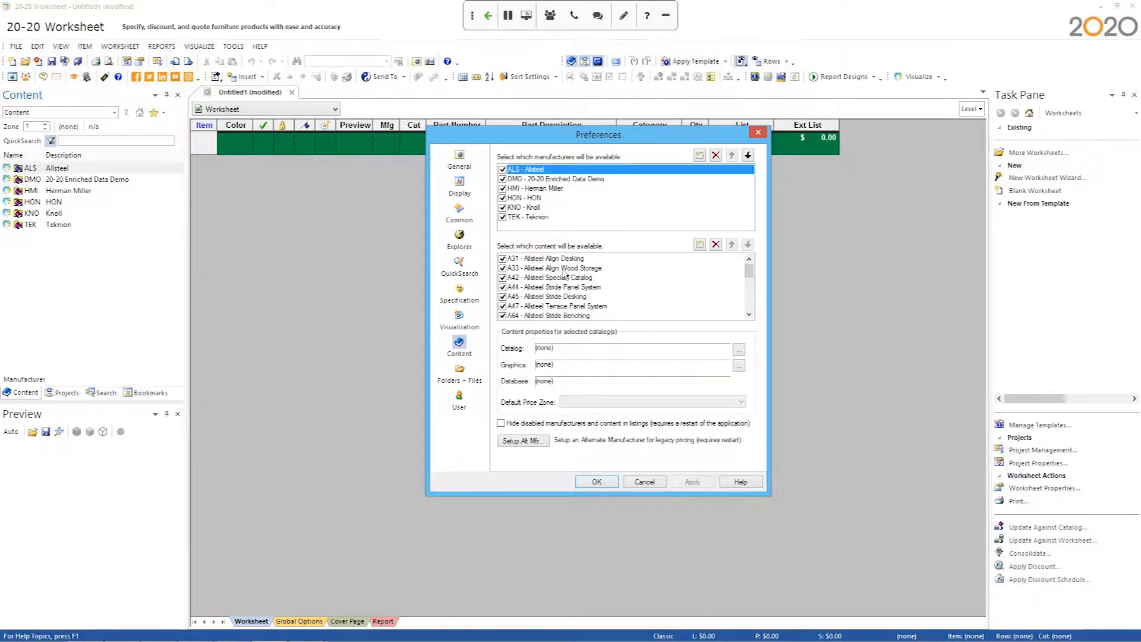
{"action": "left_click", "coordinate": [550, 217]}
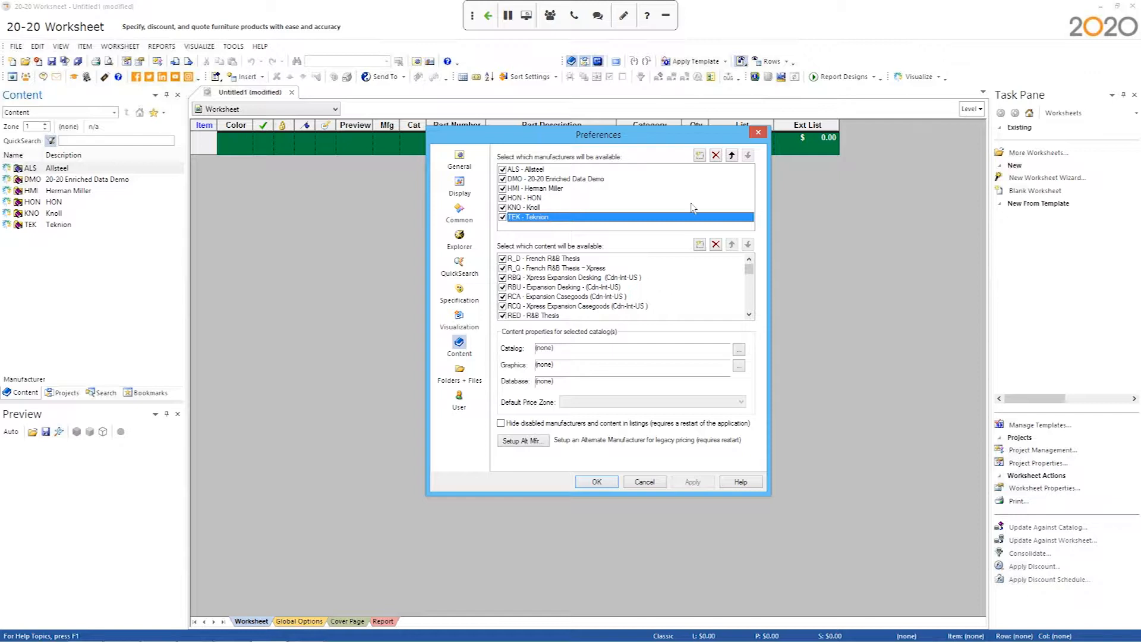
{"action": "left_click", "coordinate": [733, 157]}
{"action": "left_click", "coordinate": [732, 157]}
{"action": "left_click", "coordinate": [732, 156]}
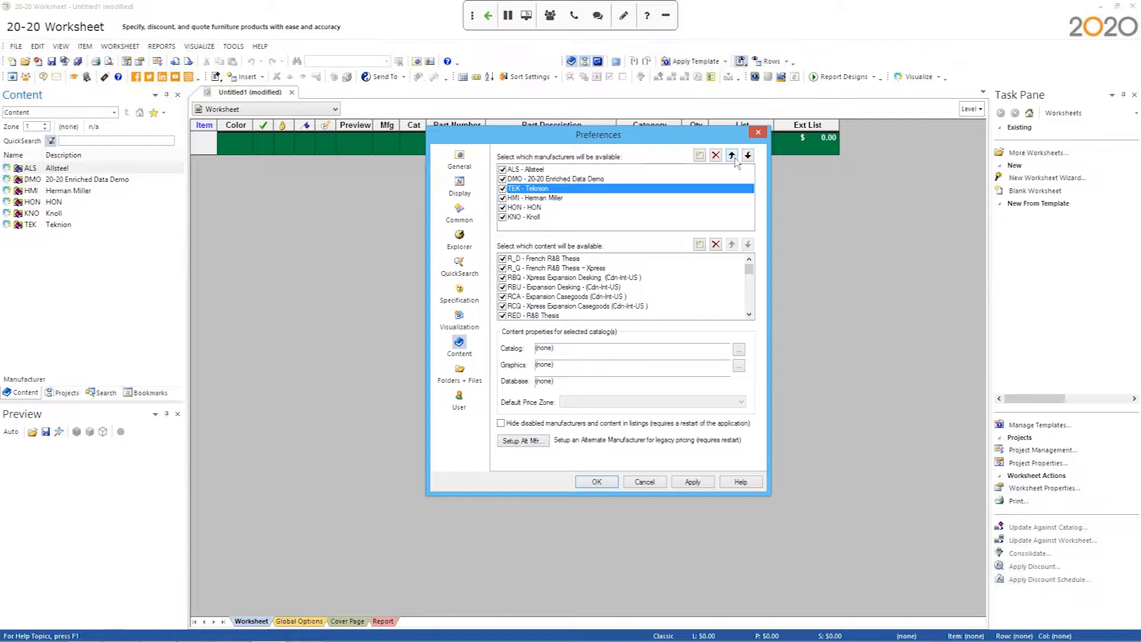
- Move Teknion back down three places in the manufacturer list and discard the preference changes
{"action": "left_click", "coordinate": [747, 156]}
{"action": "left_click", "coordinate": [748, 156]}
{"action": "left_click", "coordinate": [747, 156]}
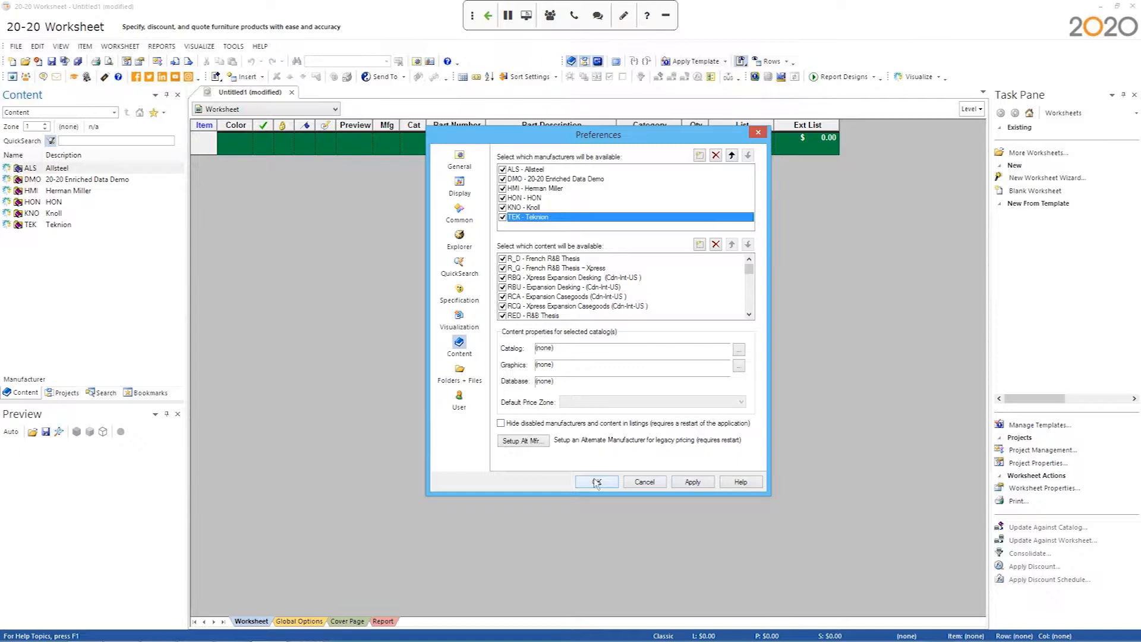
{"action": "left_click", "coordinate": [640, 482]}
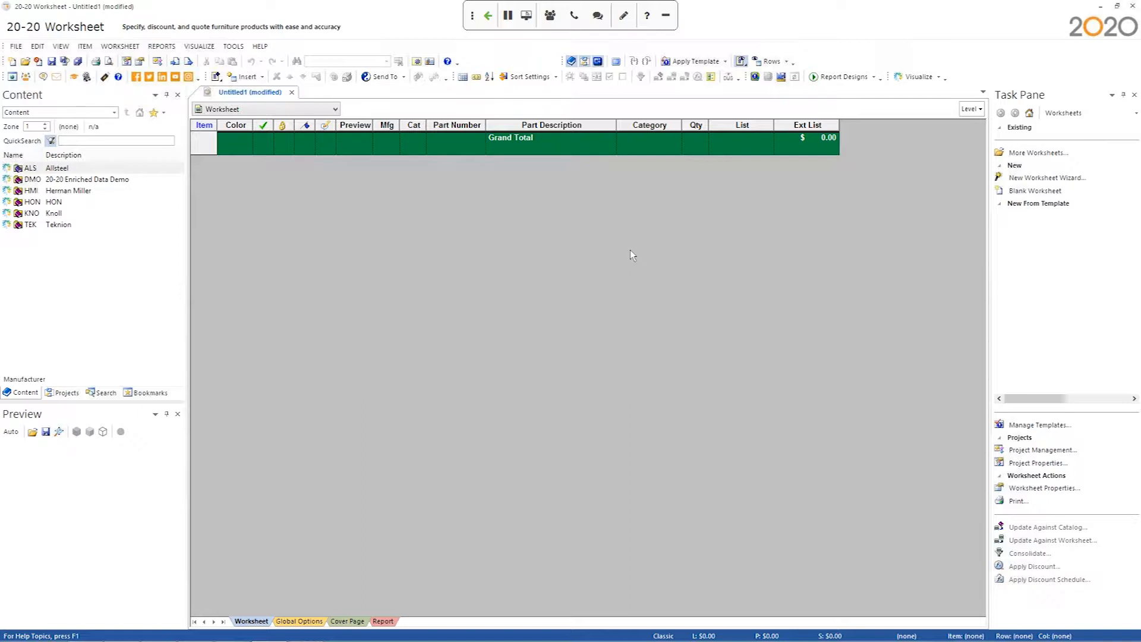
- Exit 20-20 Worksheet without saving the changes to Untitled1
{"action": "left_click", "coordinate": [1133, 6]}
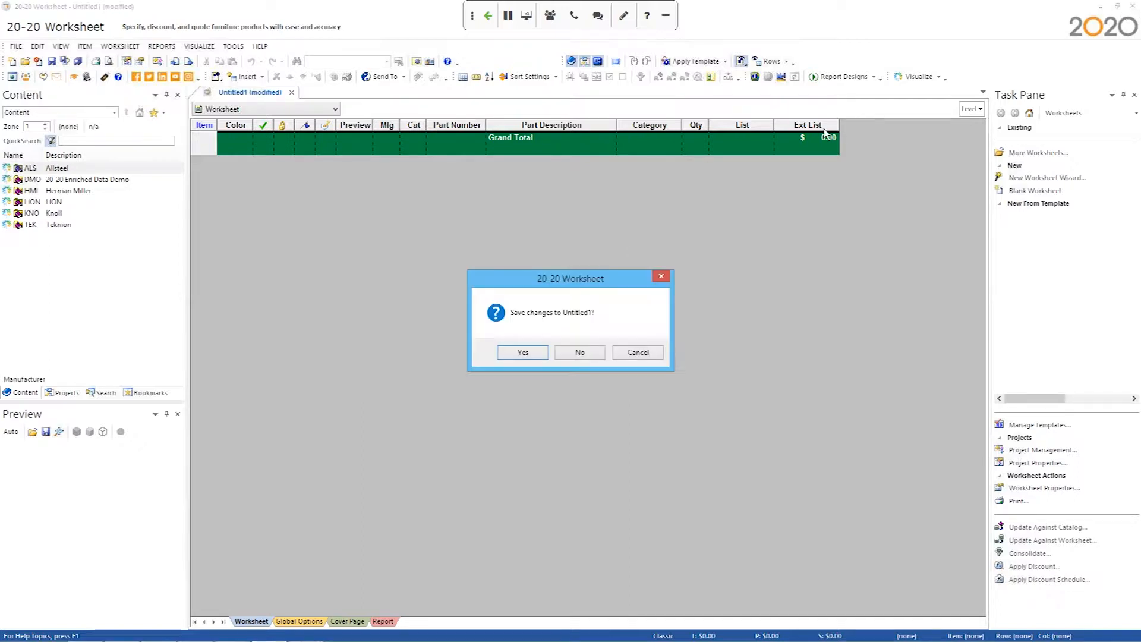
{"action": "left_click", "coordinate": [588, 355]}
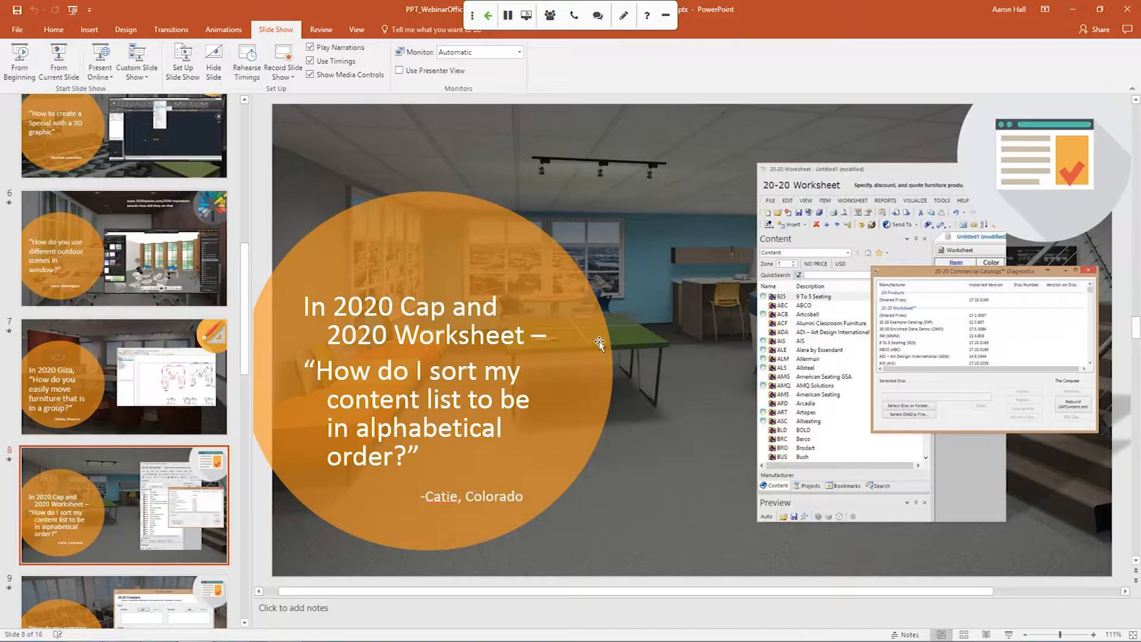
- Save the changes to the Webinar Example drawing, and minimize the presentation and web browser windows to reach the desktop
{"action": "left_click", "coordinate": [1078, 12]}
{"action": "left_click", "coordinate": [1076, 10]}
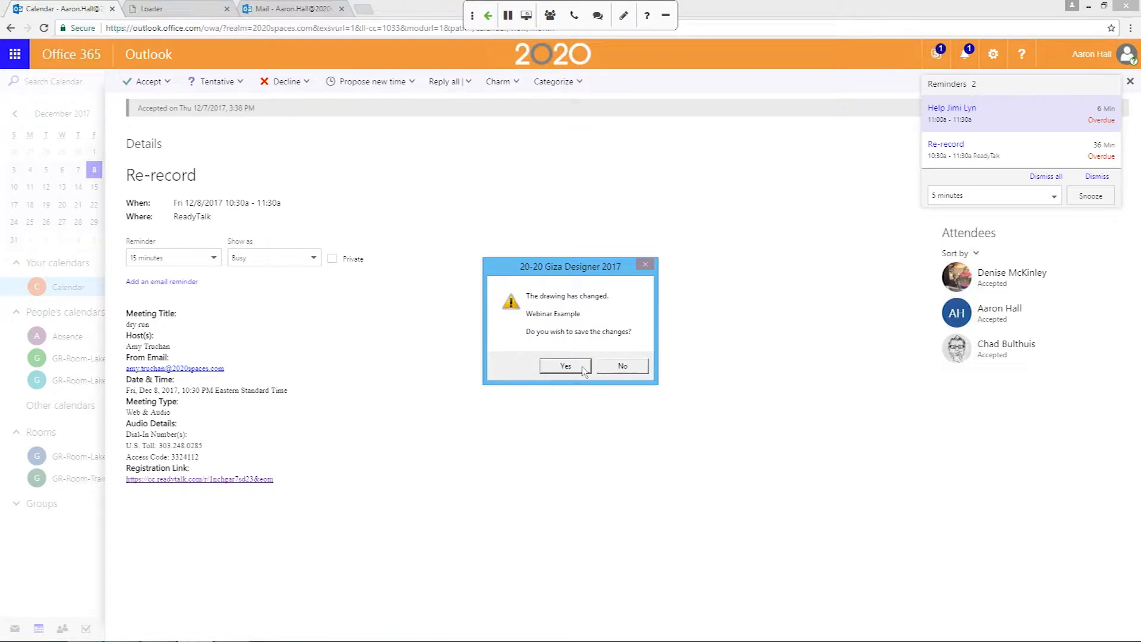
{"action": "left_click", "coordinate": [565, 365]}
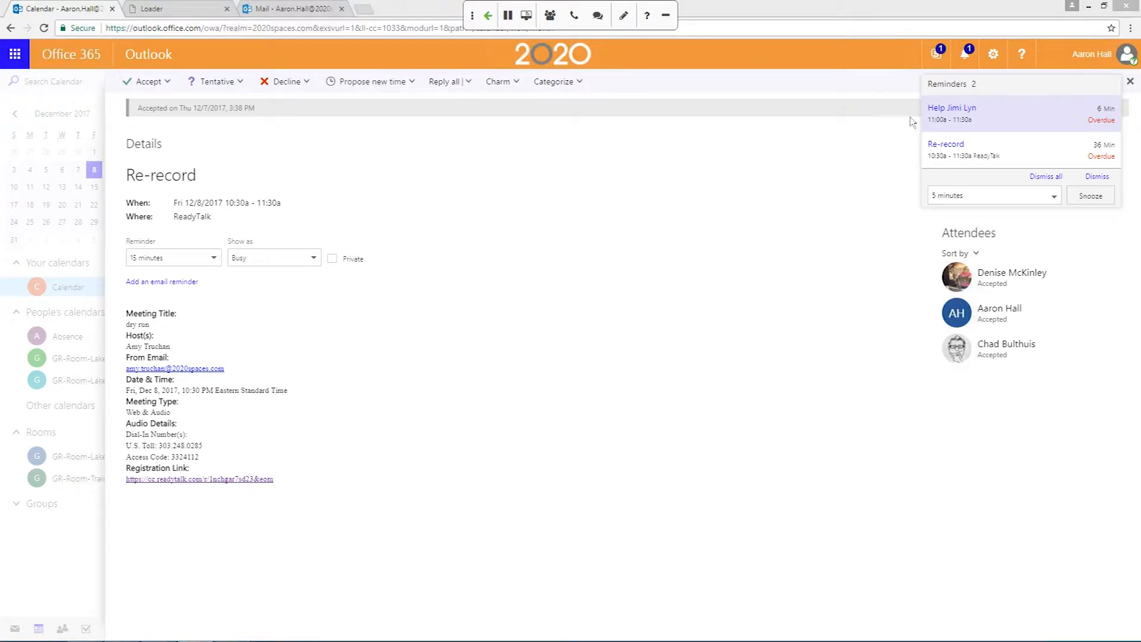
{"action": "left_click", "coordinate": [1089, 7]}
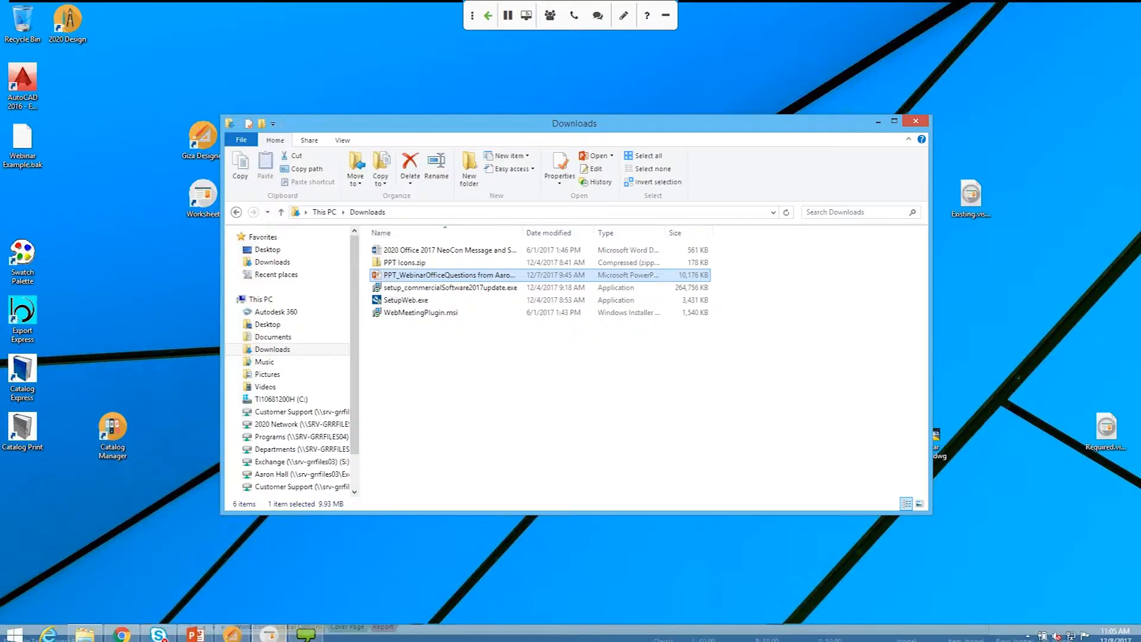
- Search for "catalog di" to launch 20-20 Commercial Catalogs Diagnostics, and close the Downloads window so only the tool remains open
{"action": "left_click", "coordinate": [12, 635]}
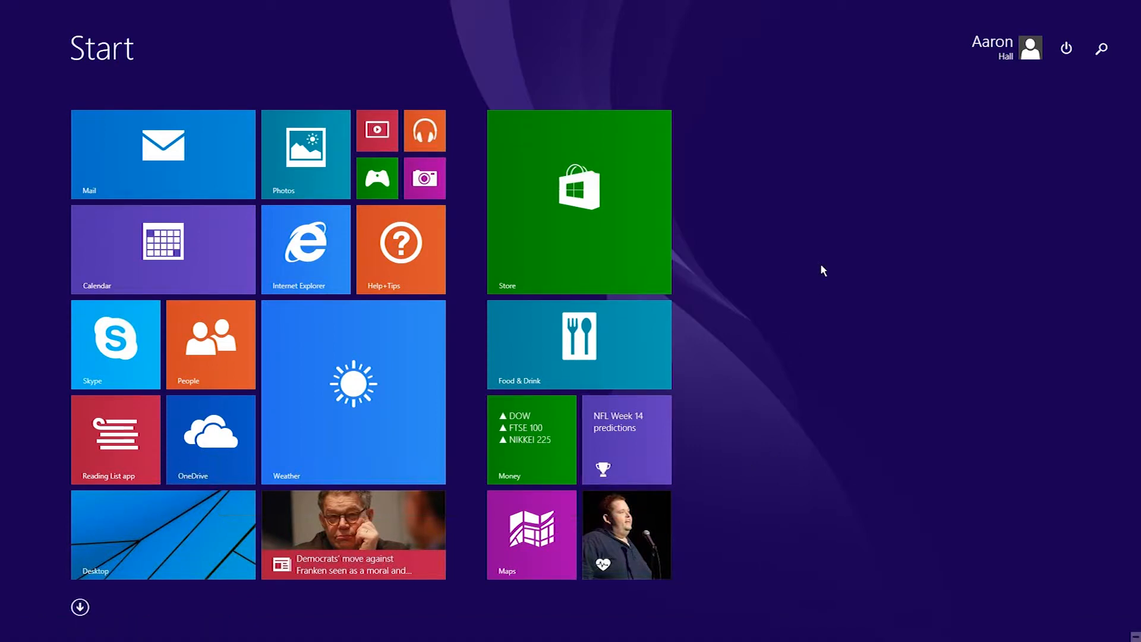
{"action": "type", "text": "catalog di"}
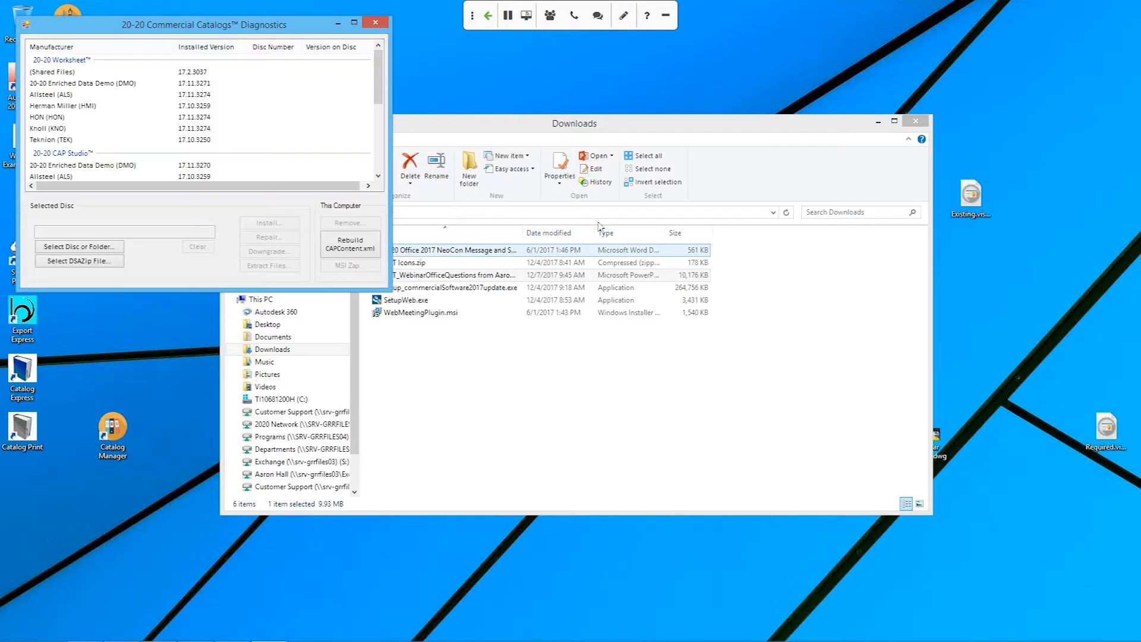
{"action": "left_click_drag", "start_coordinate": [159, 23], "coordinate": [447, 114]}
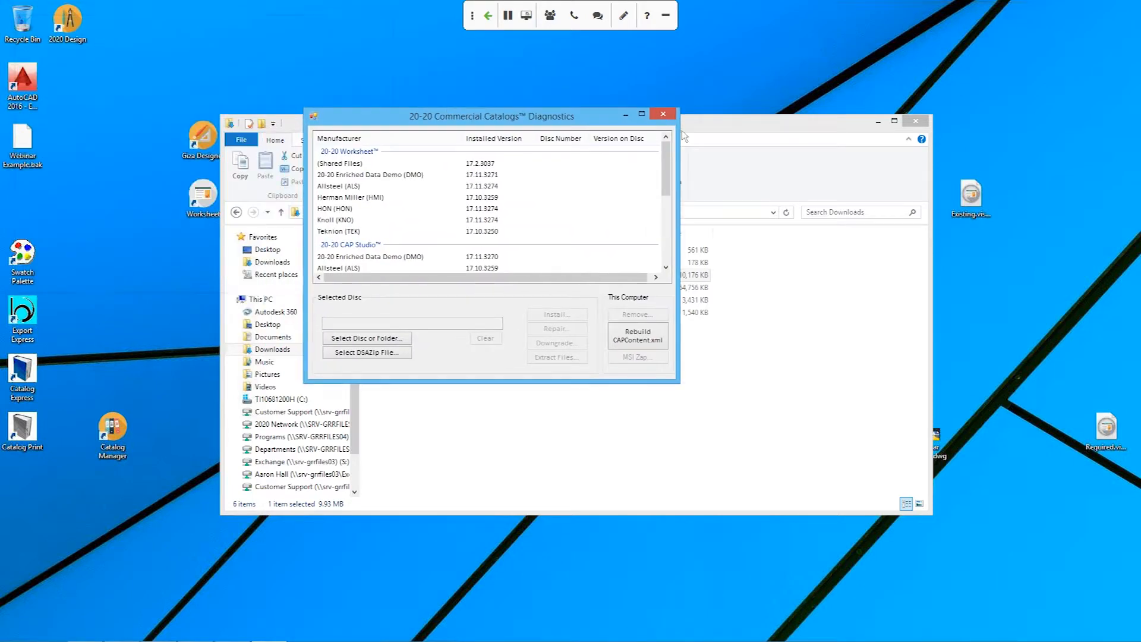
{"action": "left_click", "coordinate": [915, 122]}
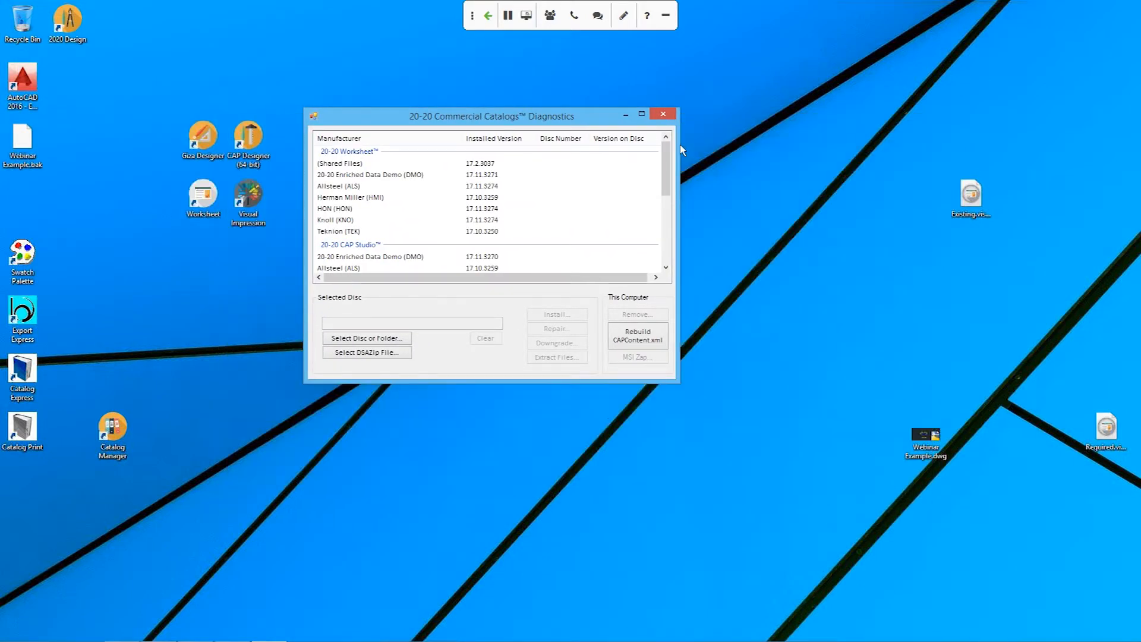
{"action": "left_click_drag", "start_coordinate": [451, 108], "coordinate": [508, 118]}
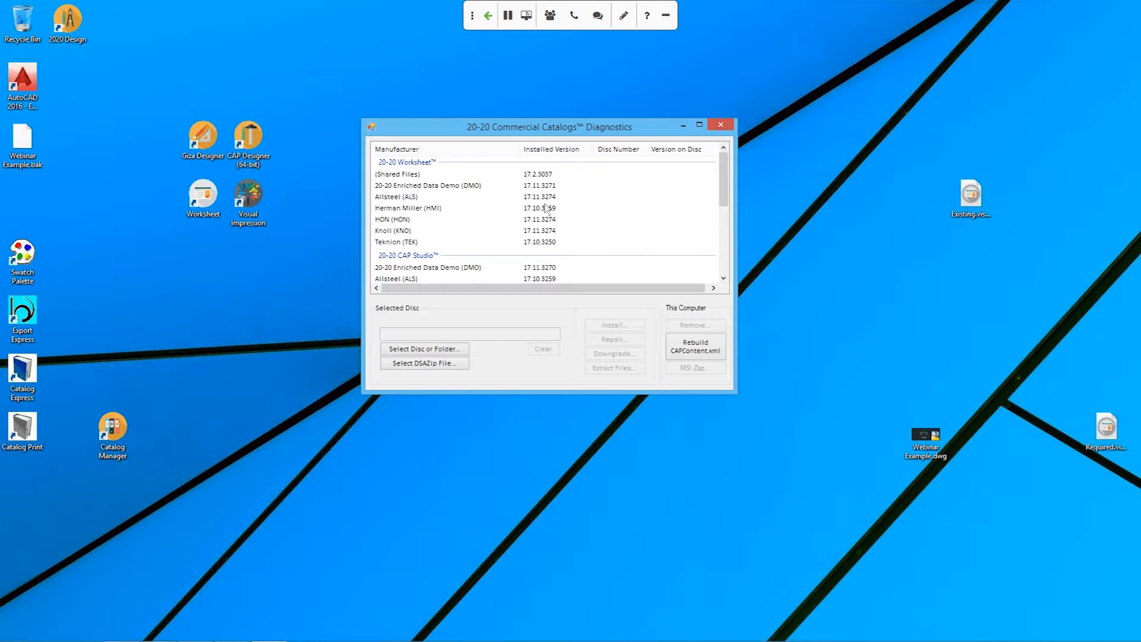
- Rebuild the CAPContent.xml file on this computer, accept the removal of the existing file, and close the diagnostics tool
{"action": "scroll", "coordinate": [724, 206], "scroll_direction": "down", "scroll_amount": 4}
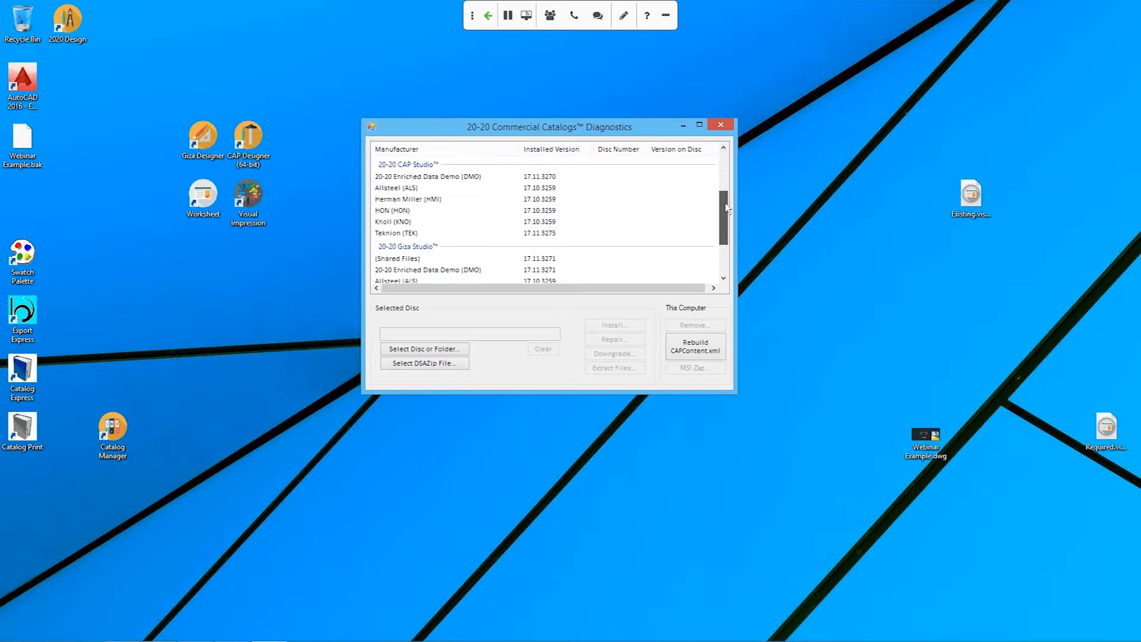
{"action": "scroll", "coordinate": [726, 206], "scroll_direction": "up", "scroll_amount": 4}
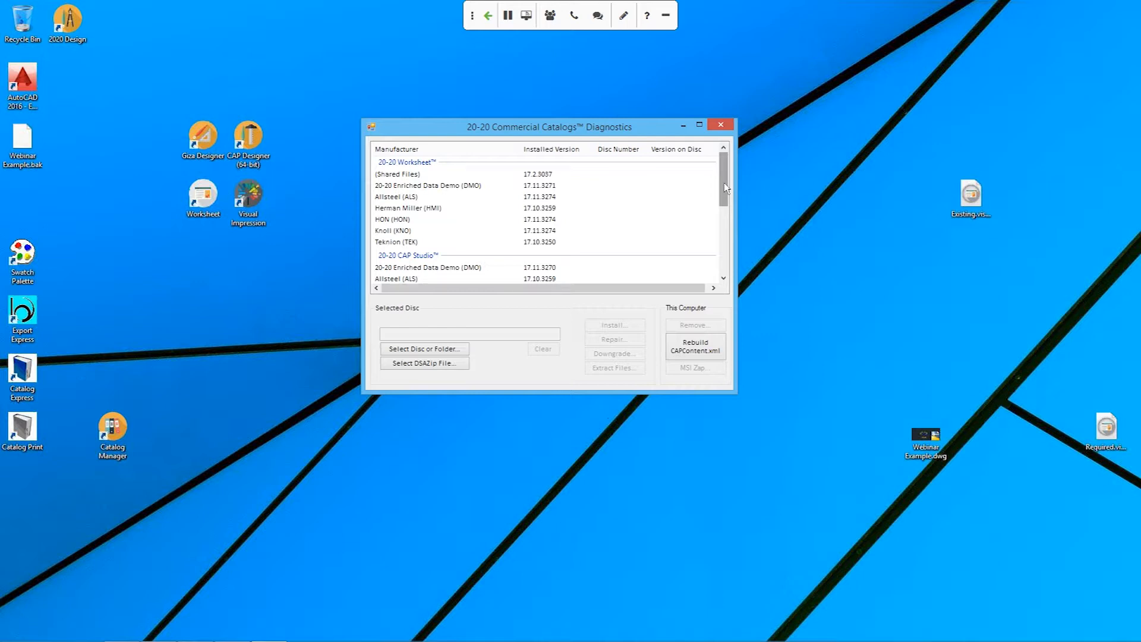
{"action": "left_click", "coordinate": [716, 355]}
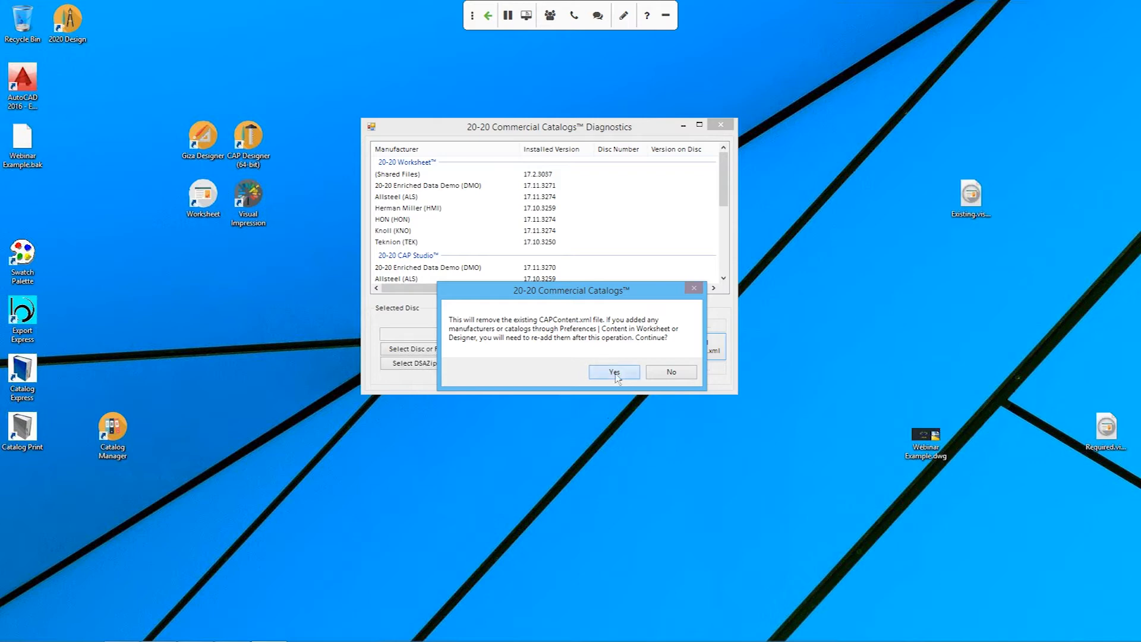
{"action": "left_click", "coordinate": [614, 372]}
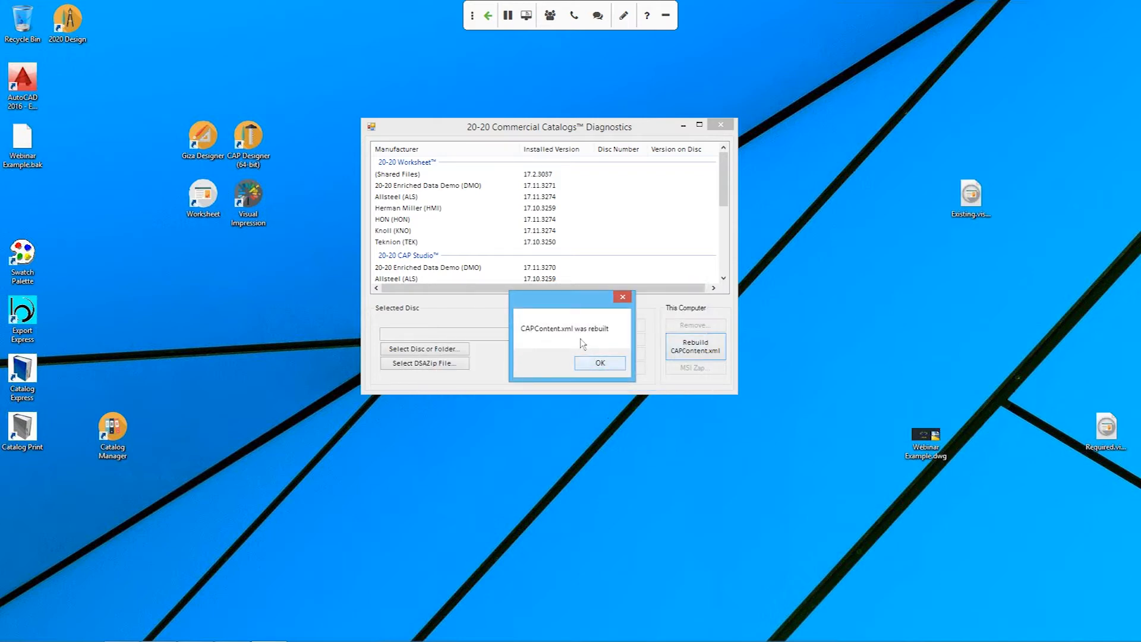
{"action": "left_click", "coordinate": [600, 362]}
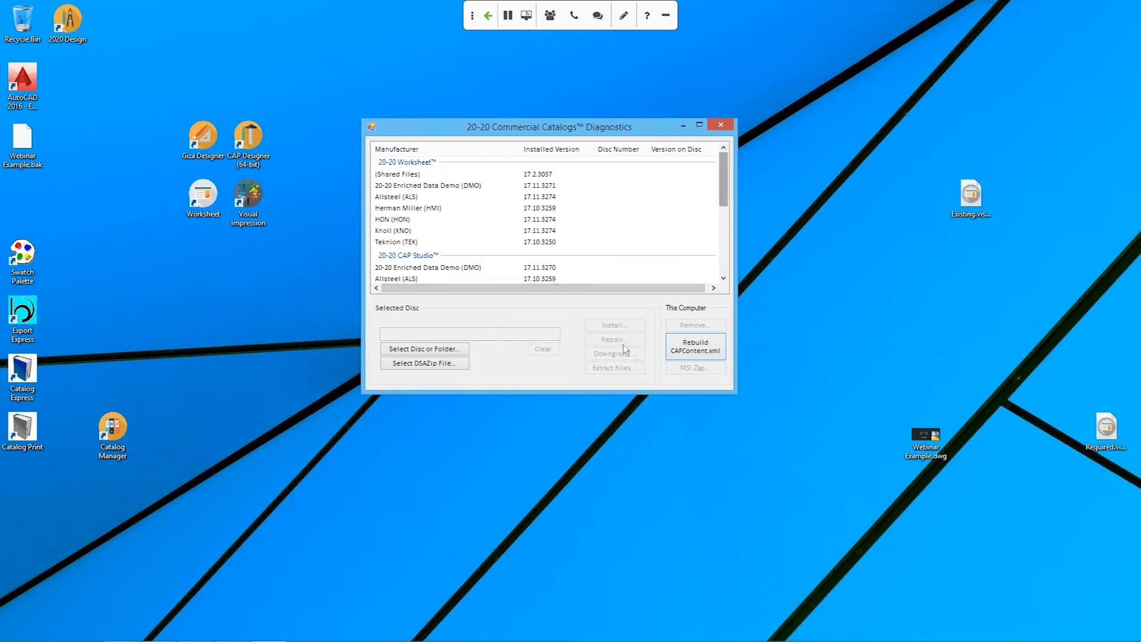
{"action": "left_click", "coordinate": [721, 124]}
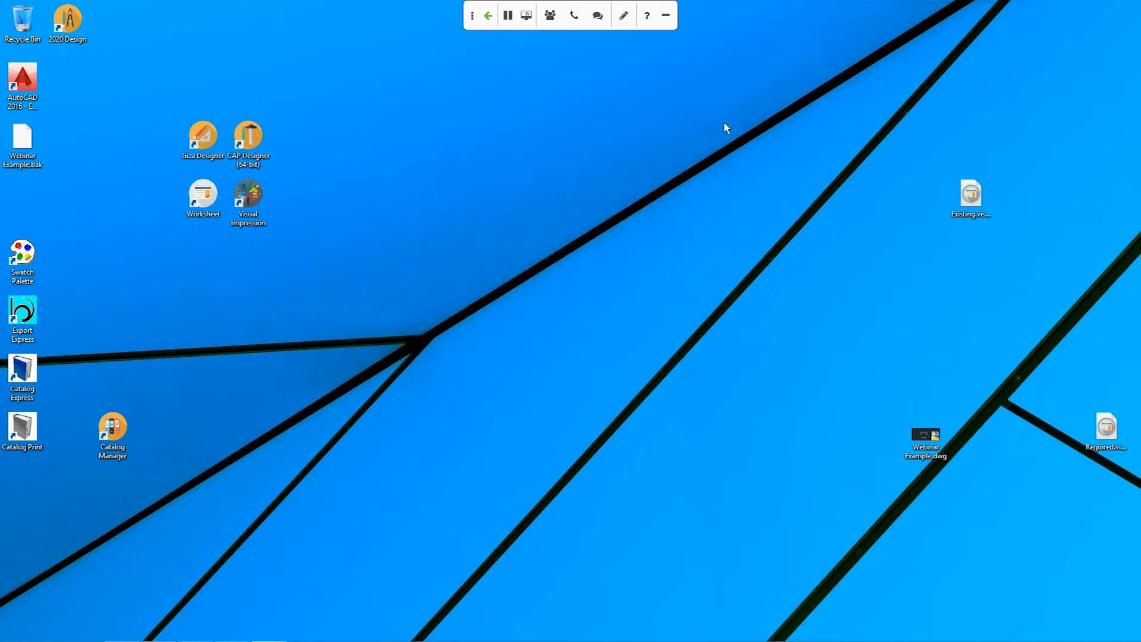
- Switch to 20-20 Worksheet, check the order of the manufacturers in the content list, and close the program
{"action": "double_click", "coordinate": [212, 199]}
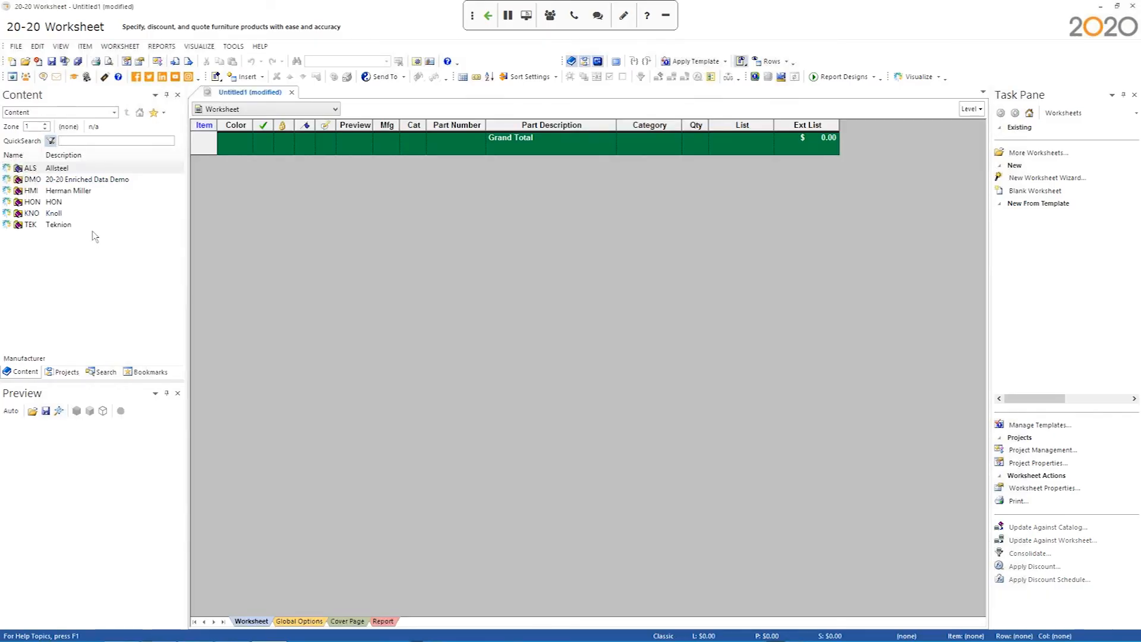
{"action": "left_click", "coordinate": [66, 190]}
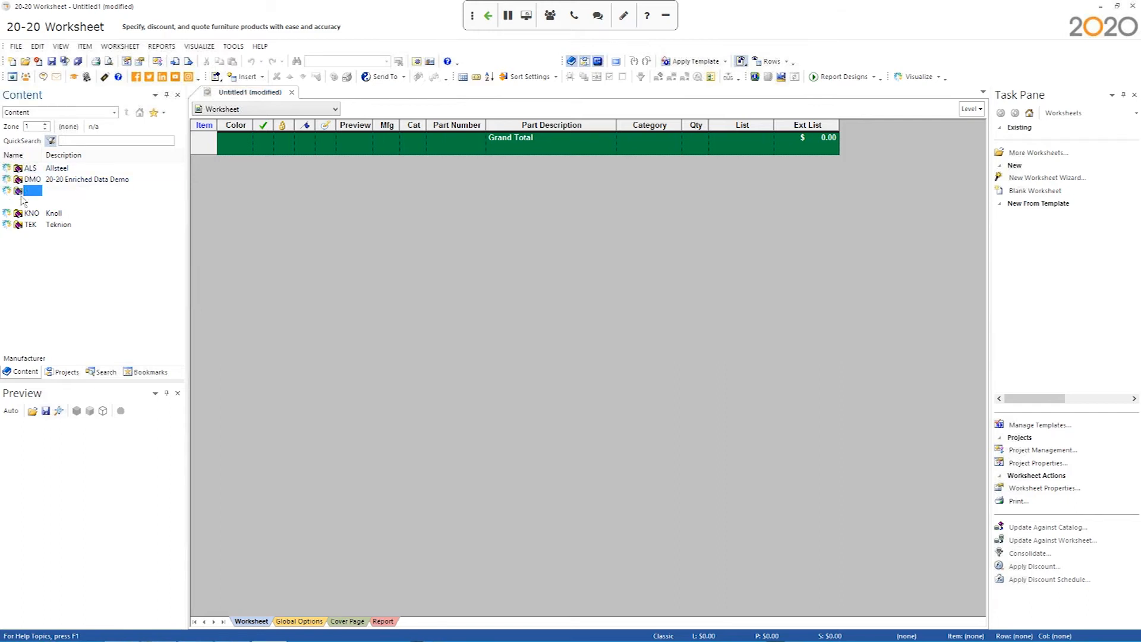
{"action": "left_click", "coordinate": [51, 213]}
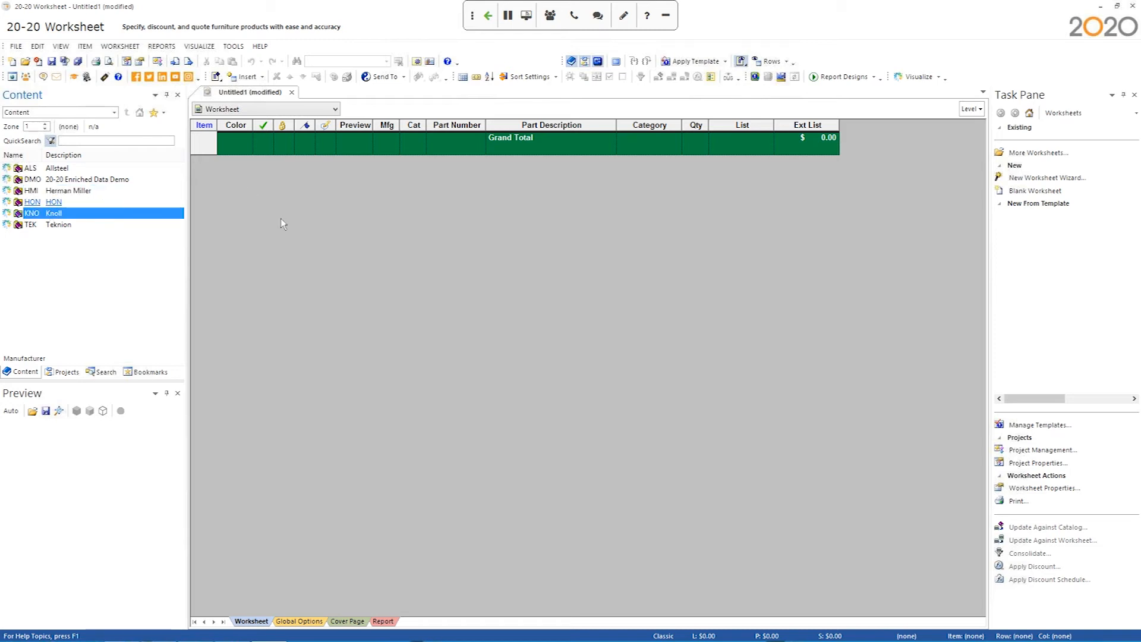
{"action": "left_click", "coordinate": [101, 204]}
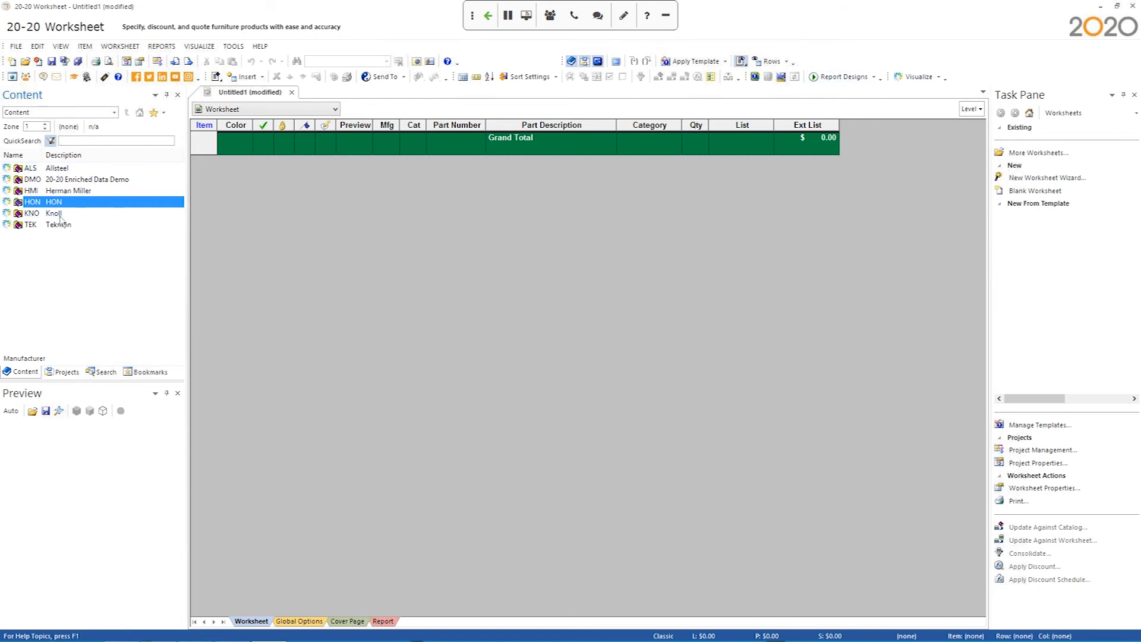
{"action": "left_click", "coordinate": [1133, 6]}
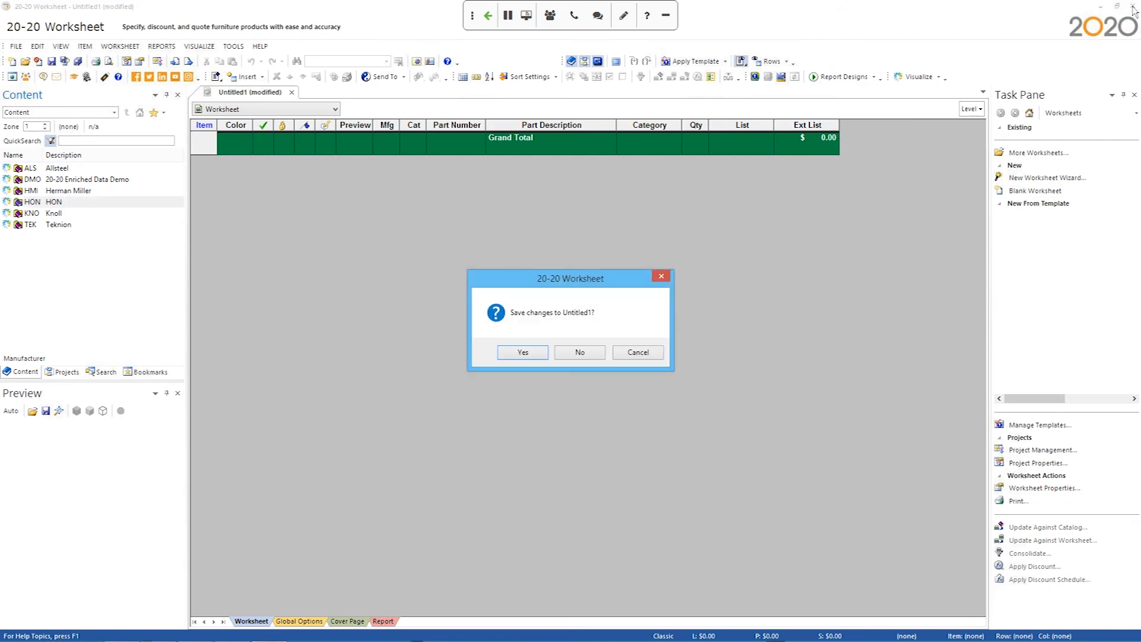